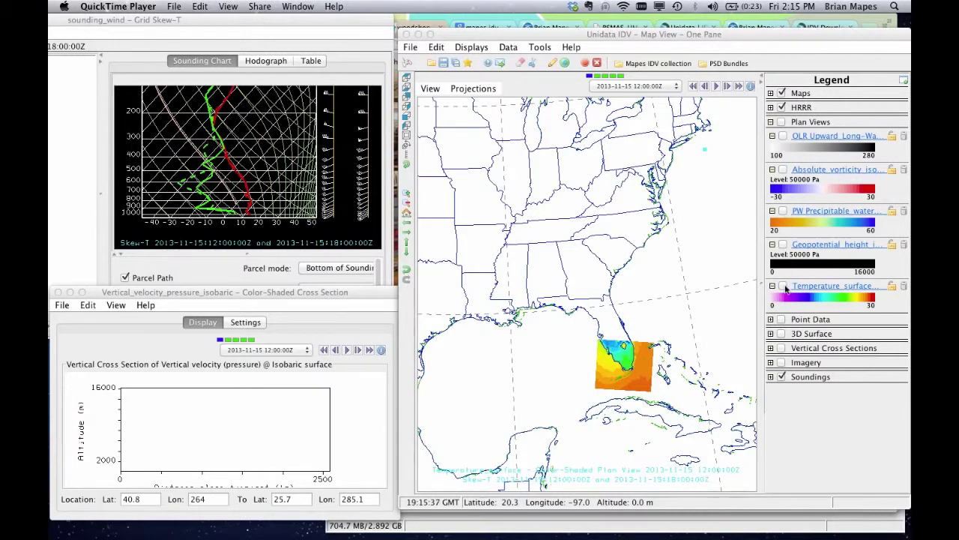
Turn on the surface temperature layer and the surface station point data
{"action": "left_click", "coordinate": [785, 289]}
{"action": "left_click", "coordinate": [784, 287]}
{"action": "left_click", "coordinate": [784, 287]}
{"action": "left_click", "coordinate": [785, 287]}
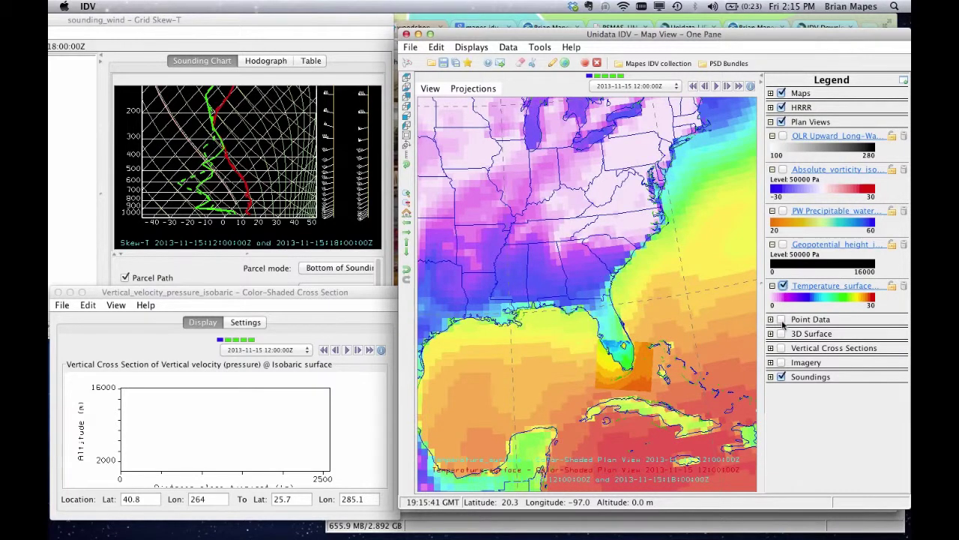
{"action": "left_click", "coordinate": [781, 320]}
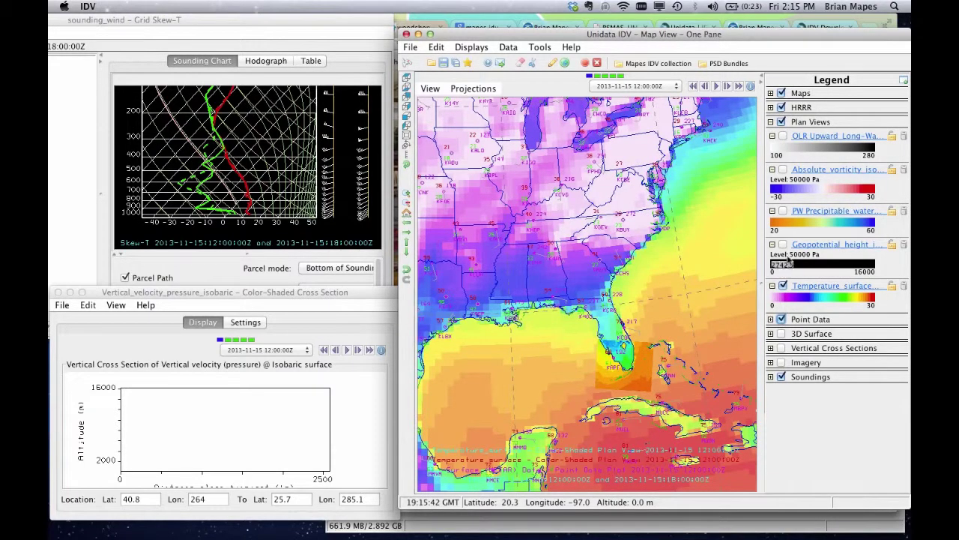
Overlay precipitable water, absolute vorticity, 500 hPa height contours and satellite cloud imagery
{"action": "left_click", "coordinate": [783, 211]}
{"action": "left_click", "coordinate": [783, 170]}
{"action": "left_click", "coordinate": [783, 245]}
{"action": "left_click", "coordinate": [782, 363]}
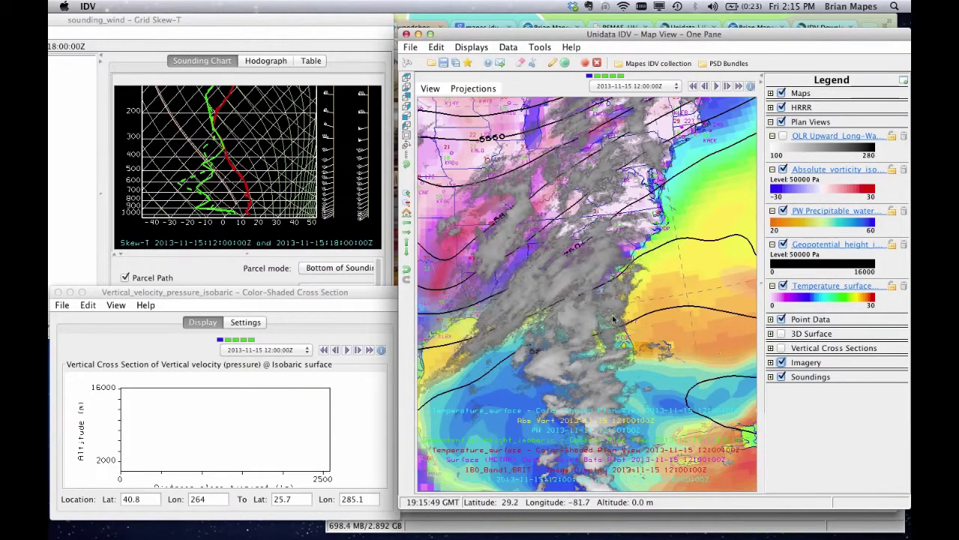
{"action": "scroll", "coordinate": [617, 322], "scroll_direction": "up", "scroll_amount": 3}
{"action": "scroll", "coordinate": [617, 322], "scroll_direction": "down", "scroll_amount": 3}
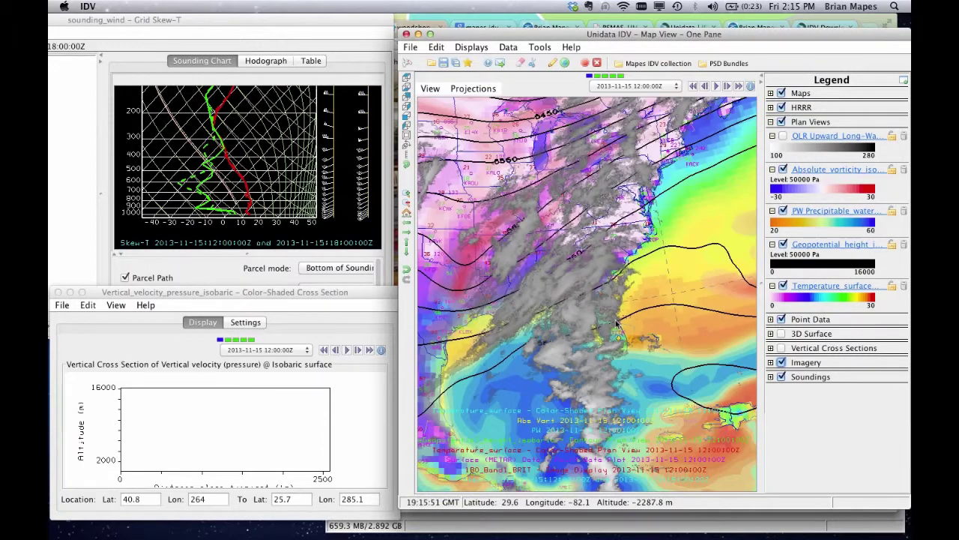
{"action": "scroll", "coordinate": [617, 322], "scroll_direction": "up", "scroll_amount": 1}
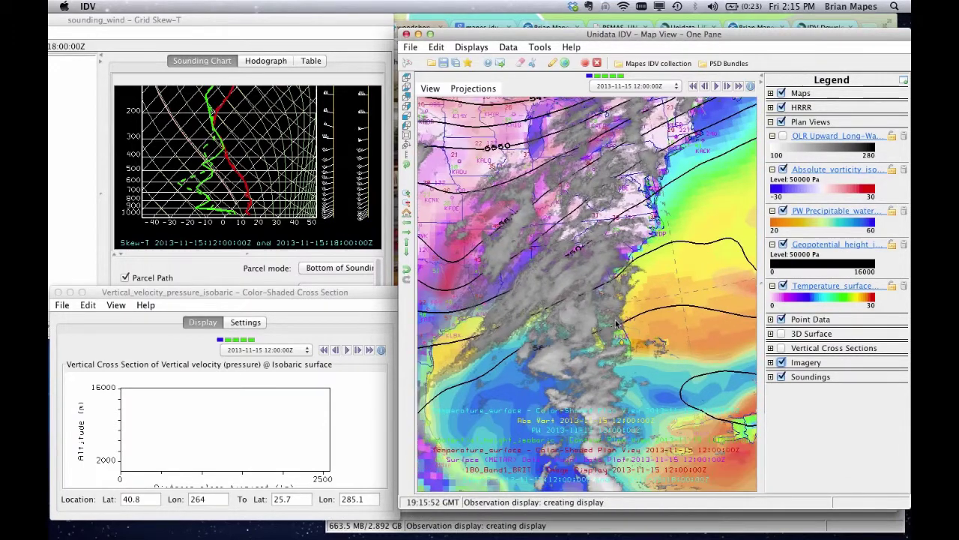
Zoom the map in two steps and pan it three steps sideways along the southeastern coast
{"action": "left_click", "coordinate": [571, 47]}
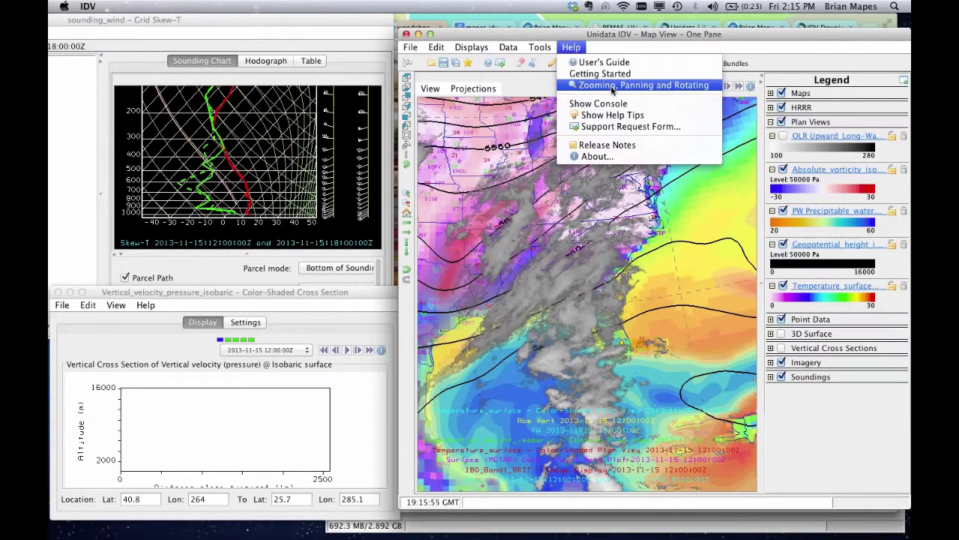
{"action": "left_click", "coordinate": [613, 43]}
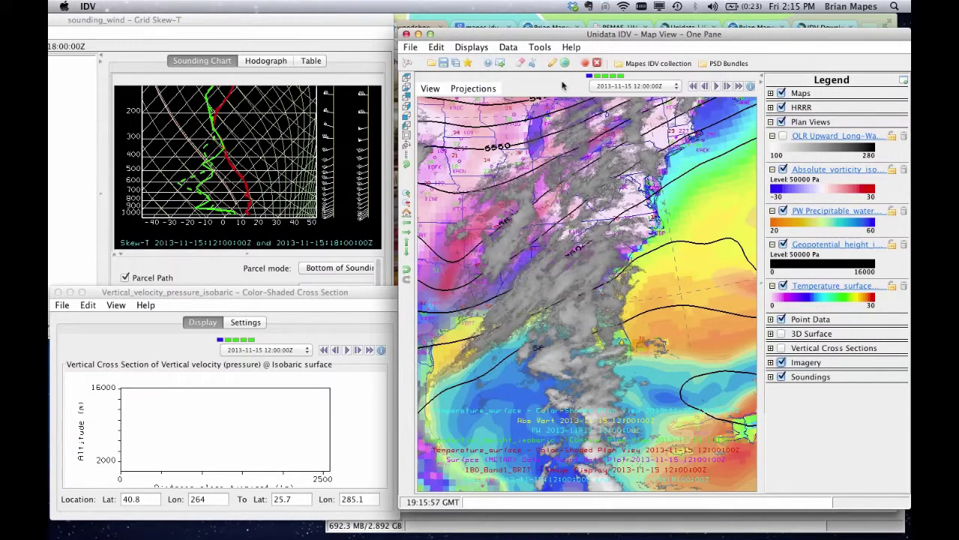
{"action": "left_click", "coordinate": [407, 195]}
{"action": "left_click", "coordinate": [406, 194]}
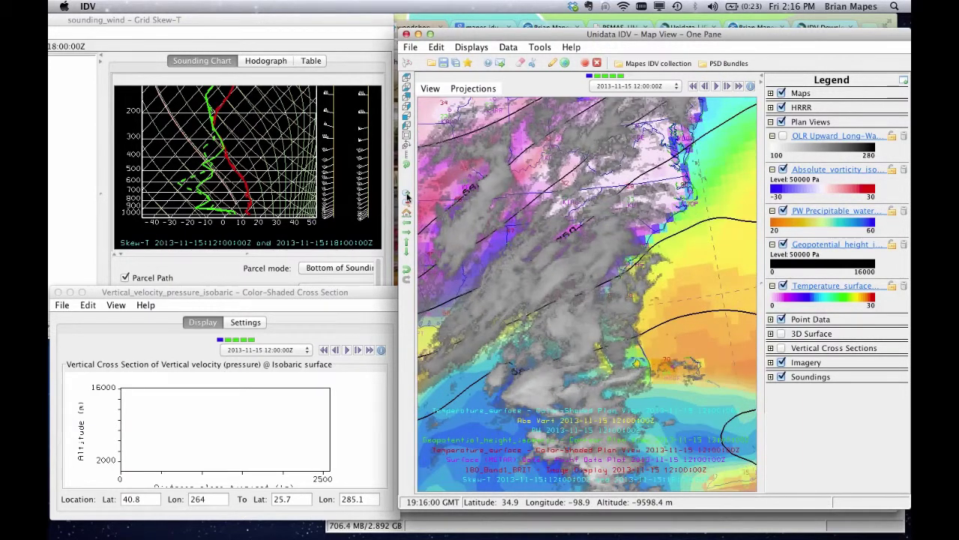
{"action": "left_click", "coordinate": [407, 234]}
{"action": "left_click", "coordinate": [408, 235]}
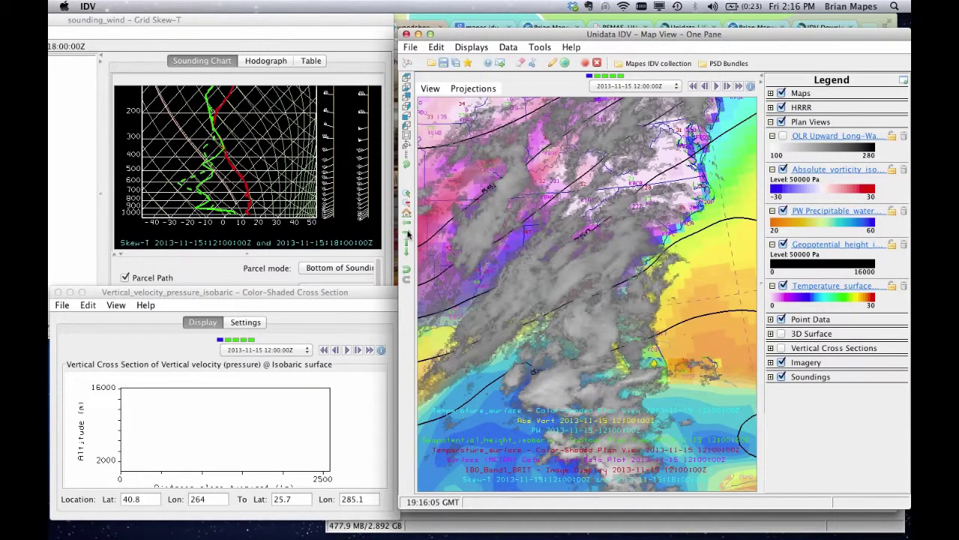
{"action": "left_click", "coordinate": [407, 235]}
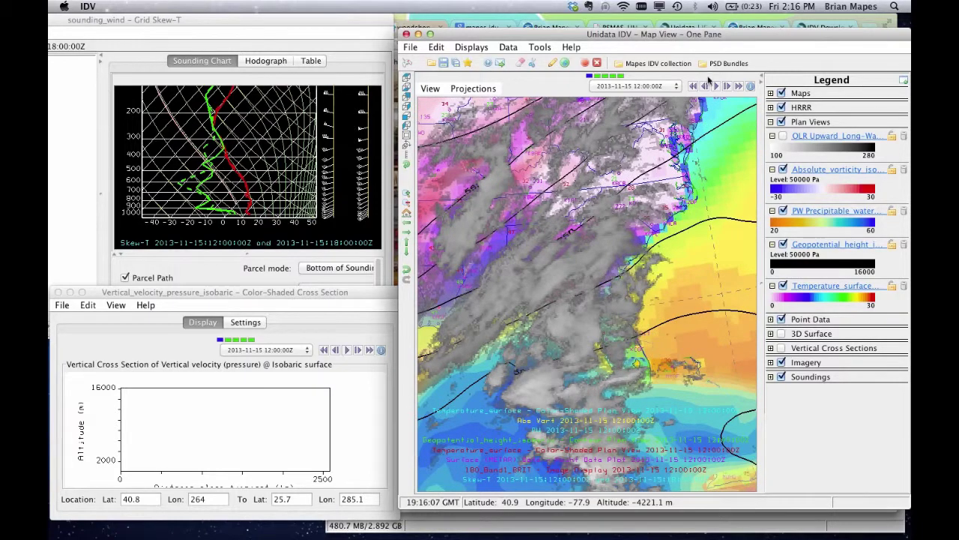
Start animating forecast times, leaving the Time Animation Properties unchanged
{"action": "left_click", "coordinate": [717, 87]}
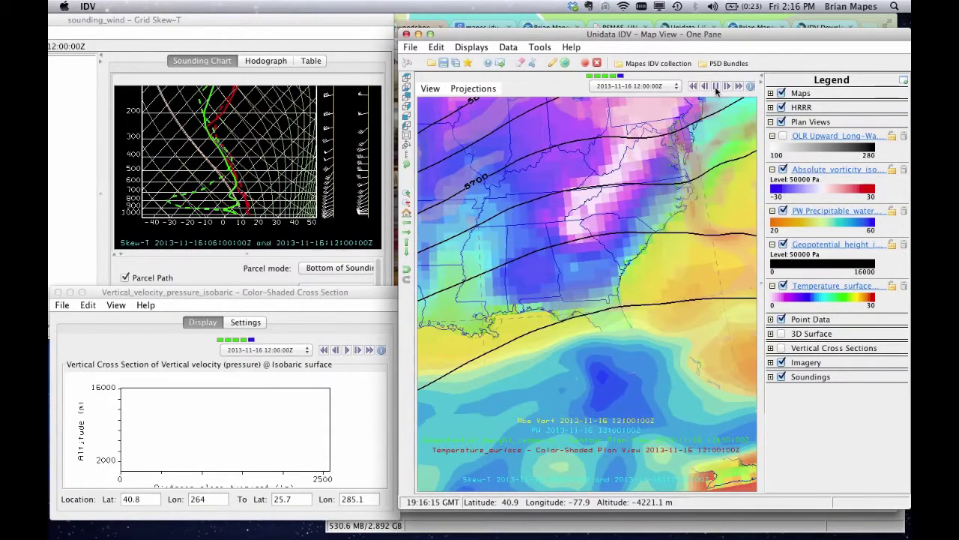
{"action": "left_click", "coordinate": [750, 87]}
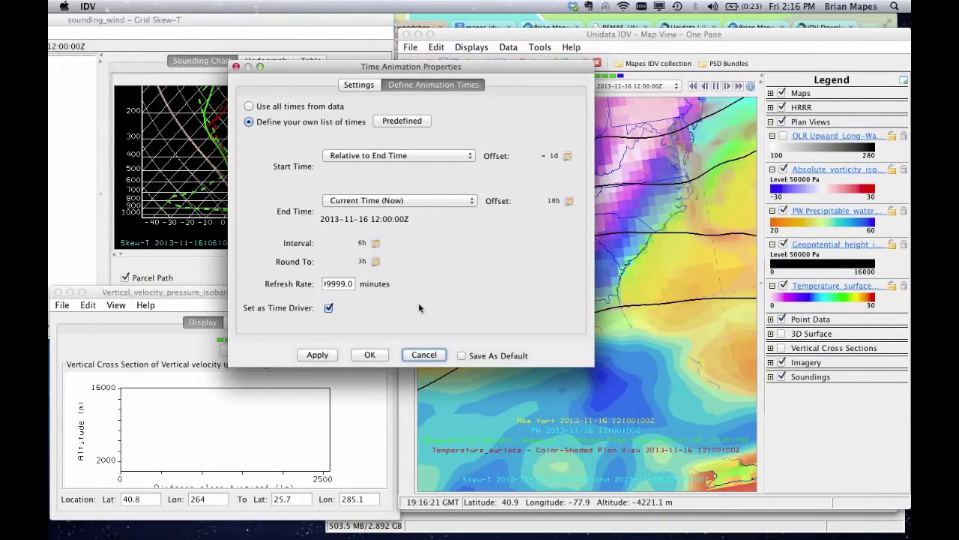
{"action": "left_click", "coordinate": [424, 354]}
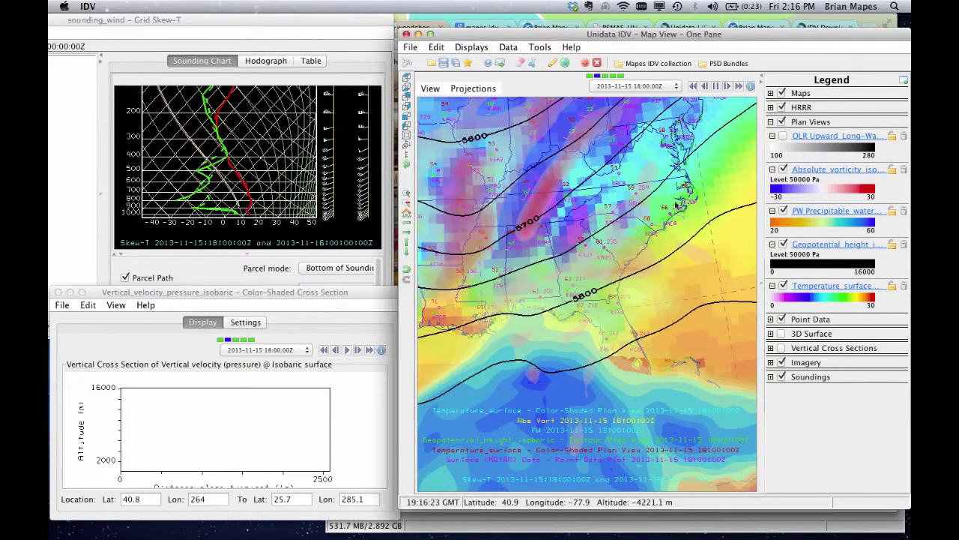
{"action": "left_click", "coordinate": [663, 64]}
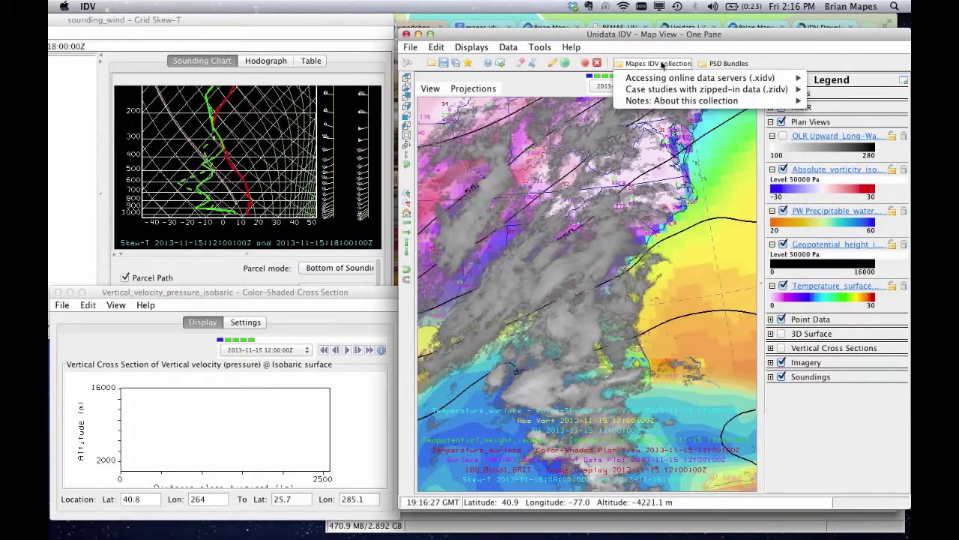
{"action": "mouse_move", "coordinate": [679, 78]}
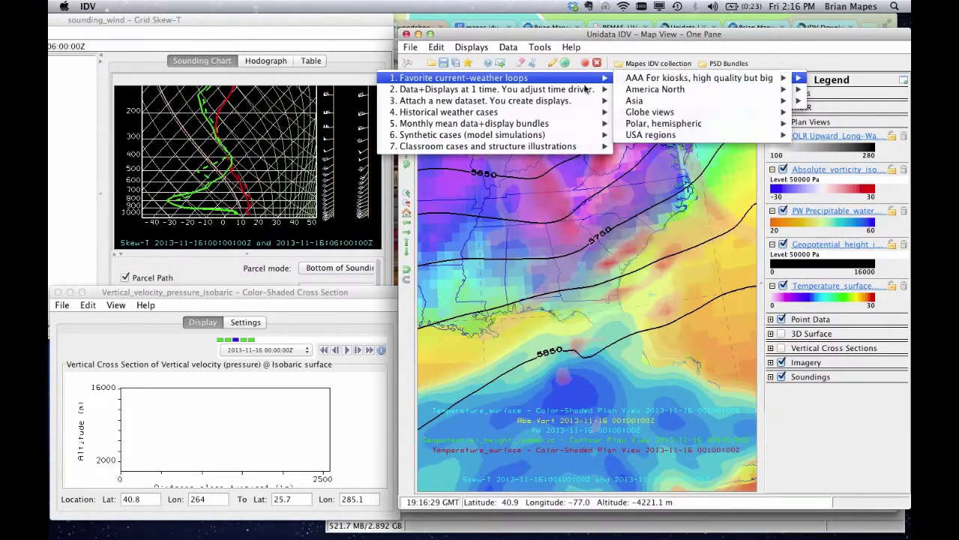
{"action": "mouse_move", "coordinate": [584, 90]}
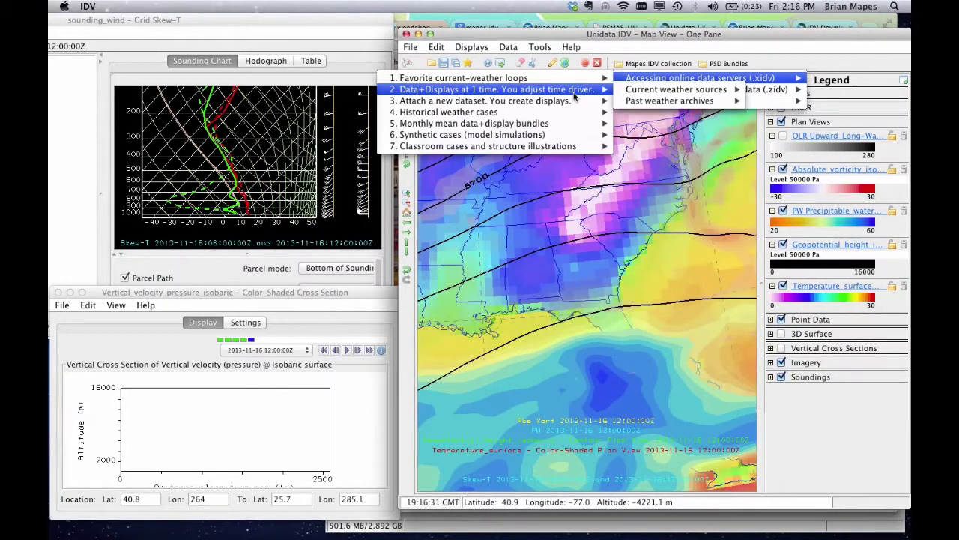
{"action": "mouse_move", "coordinate": [638, 90]}
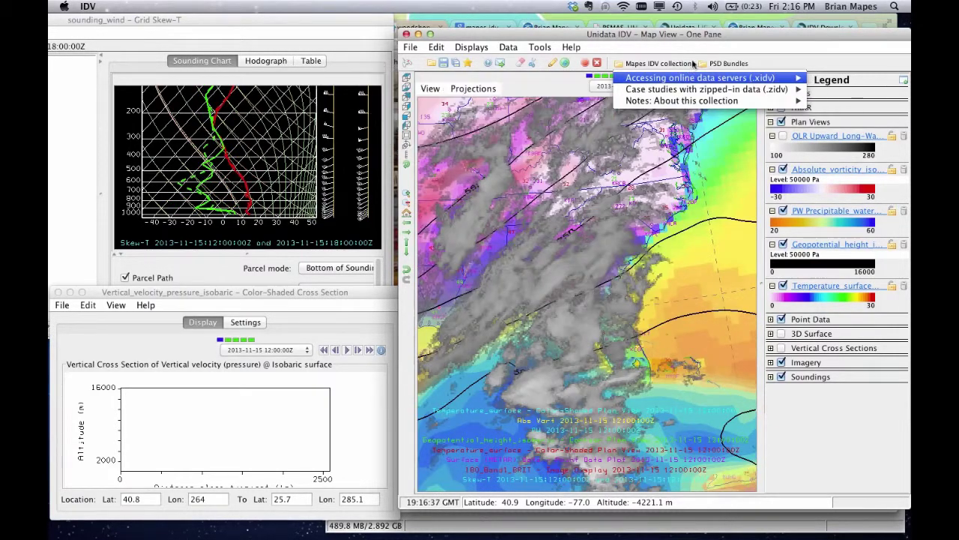
{"action": "left_click", "coordinate": [740, 69]}
{"action": "left_click", "coordinate": [750, 86]}
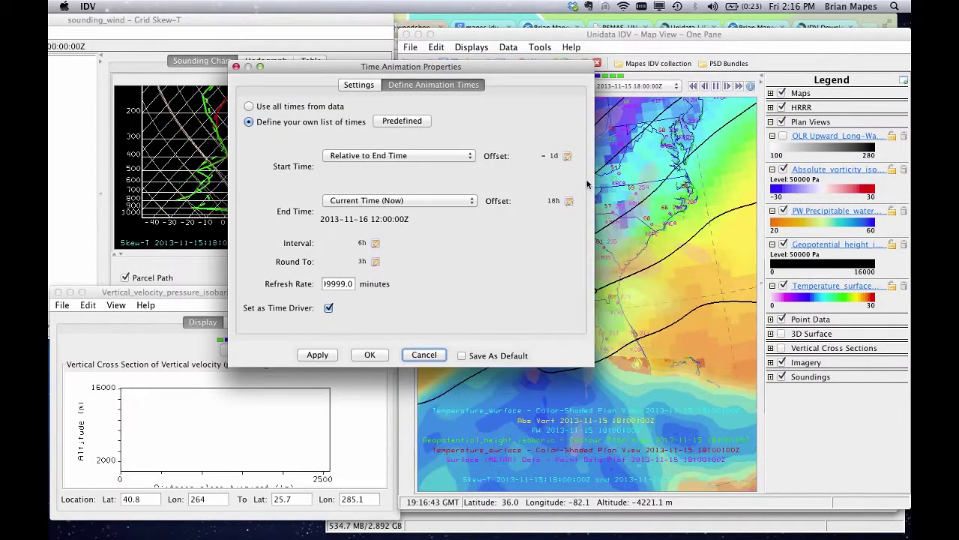
{"action": "left_click", "coordinate": [424, 354]}
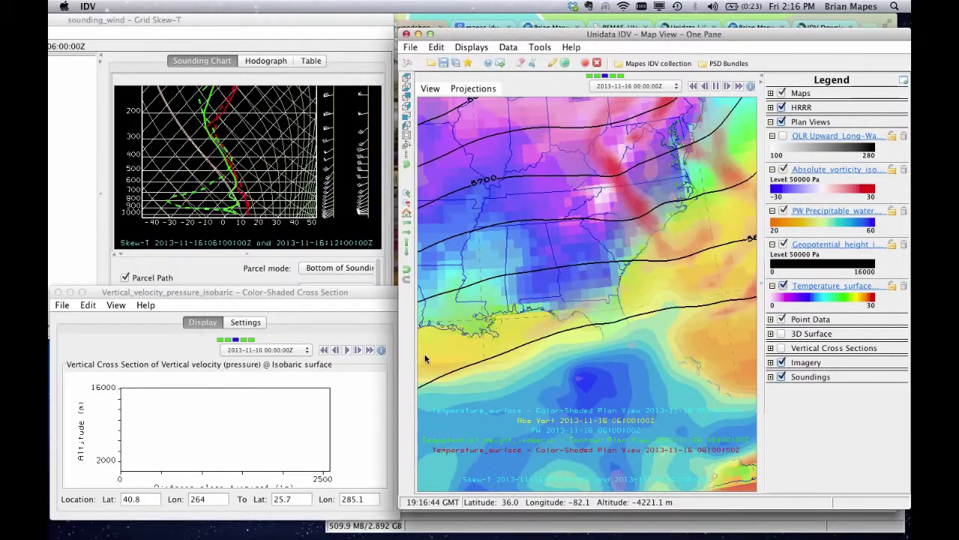
Hide the OLR layer, keeping precipitable water and the other plan views visible
{"action": "left_click", "coordinate": [783, 136]}
{"action": "left_click", "coordinate": [783, 136]}
{"action": "left_click", "coordinate": [783, 211]}
{"action": "left_click", "coordinate": [784, 211]}
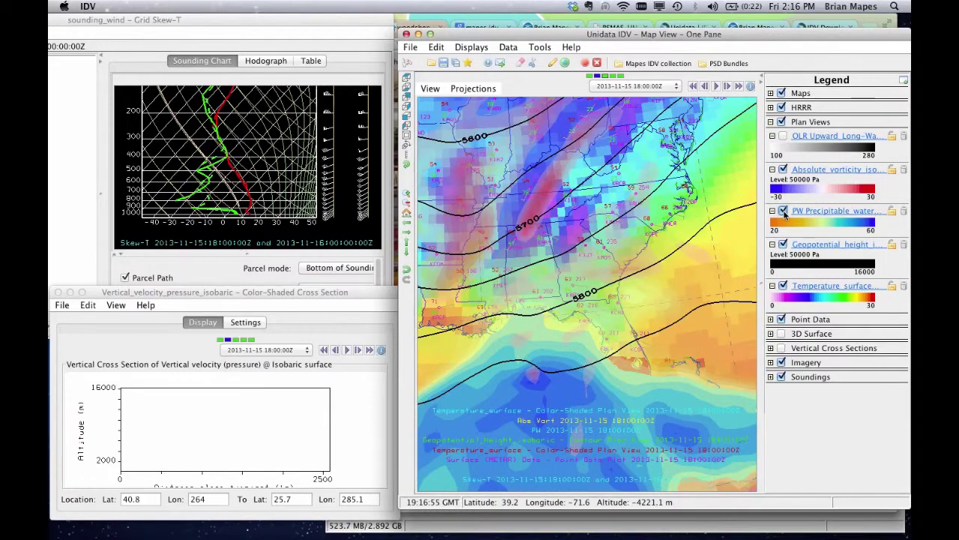
{"action": "left_click", "coordinate": [782, 122]}
{"action": "left_click", "coordinate": [782, 122]}
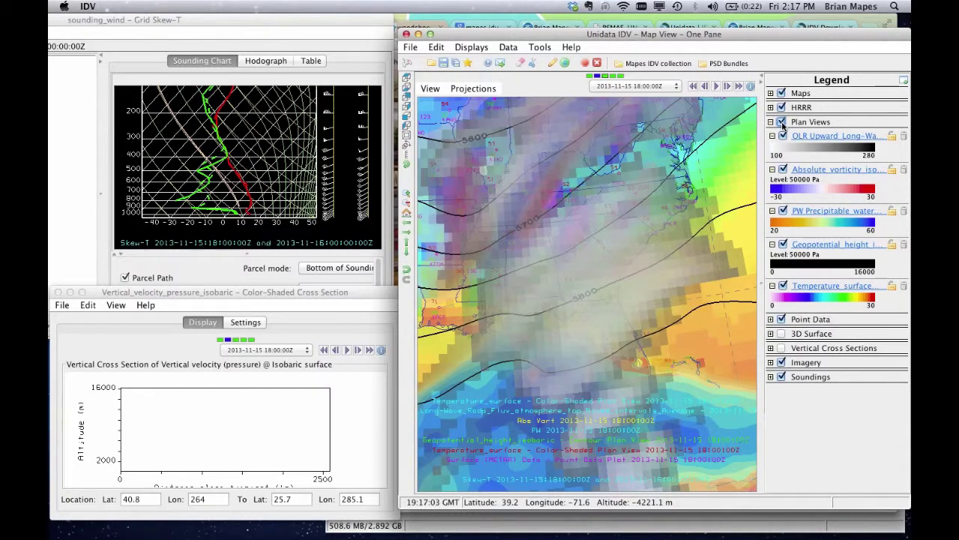
{"action": "left_click", "coordinate": [783, 137]}
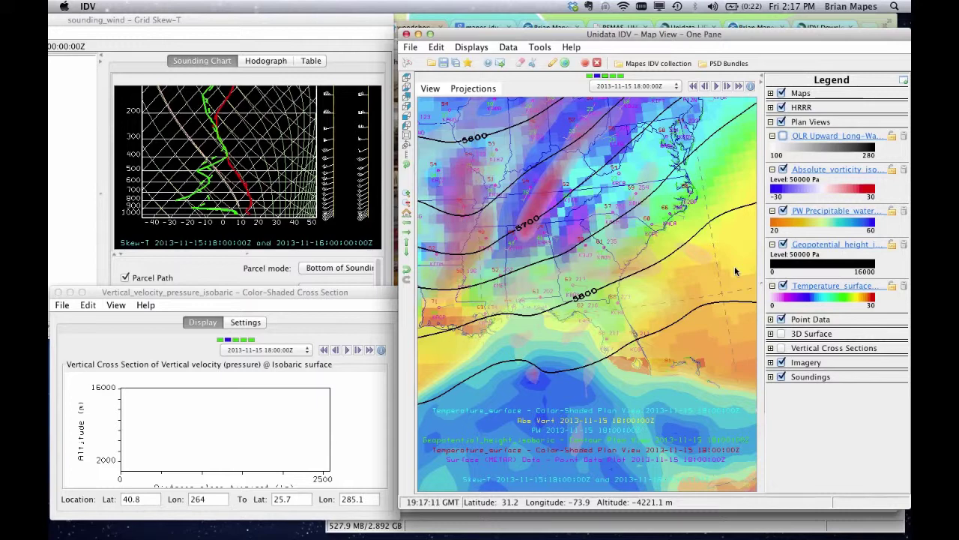
Hide surface temperature and drag the sounding probe southwest for a new Skew-T profile
{"action": "left_click", "coordinate": [782, 377]}
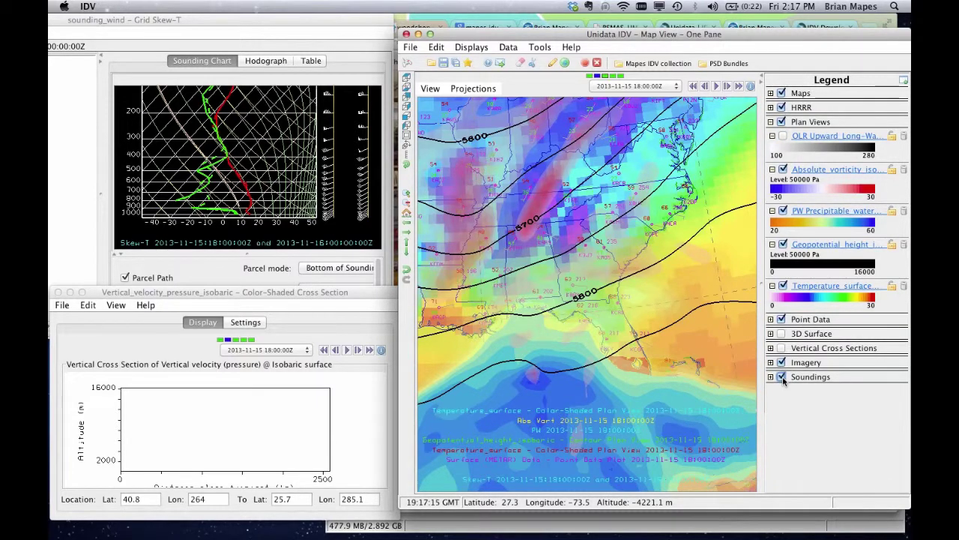
{"action": "left_click", "coordinate": [783, 285]}
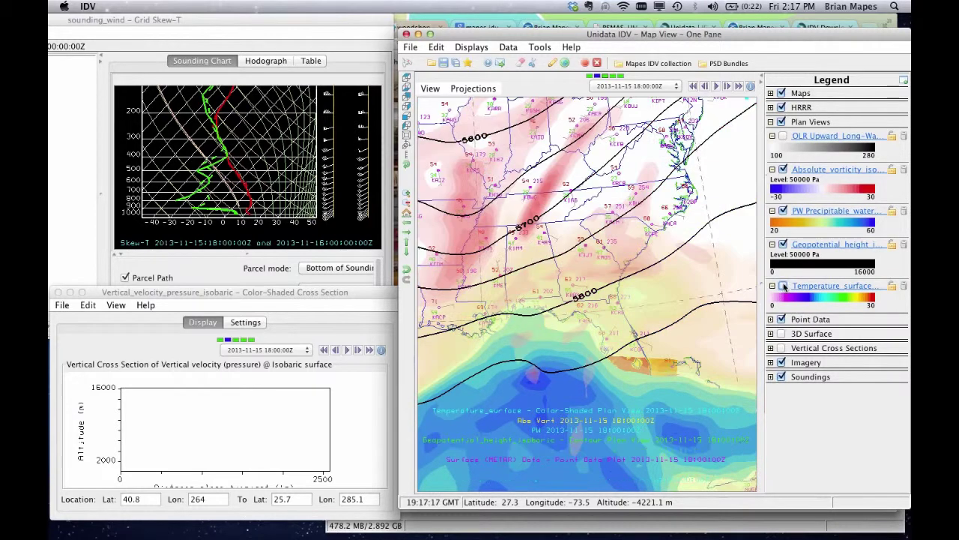
{"action": "left_click_drag", "start_coordinate": [737, 111], "coordinate": [611, 154]}
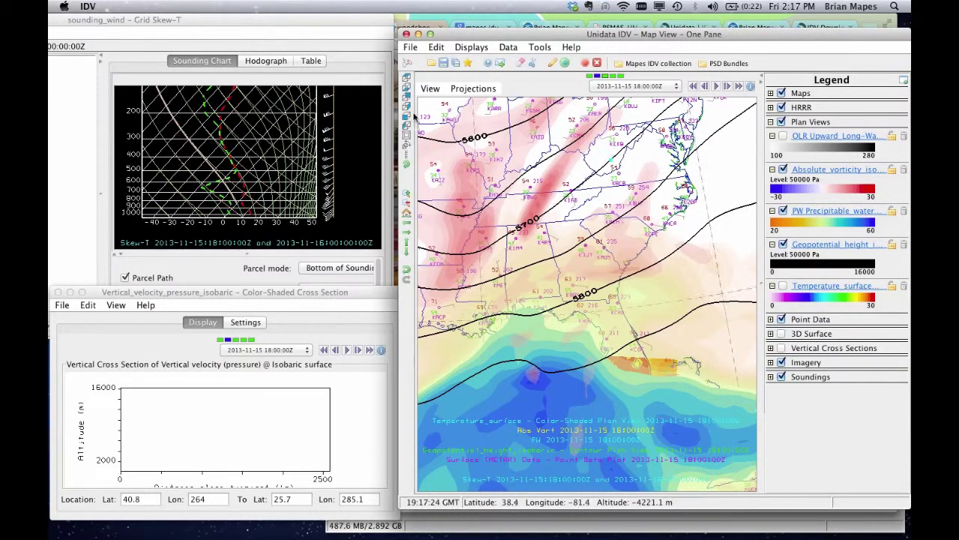
Switch the sounding panel to the hodograph and rotate it to a top-down view
{"action": "left_click", "coordinate": [260, 62]}
{"action": "left_click", "coordinate": [260, 62]}
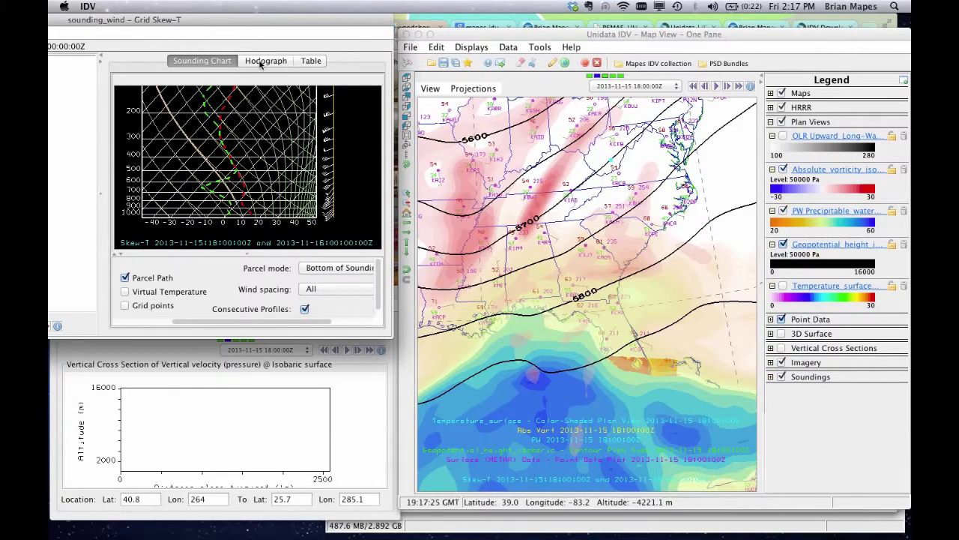
{"action": "left_click", "coordinate": [264, 61]}
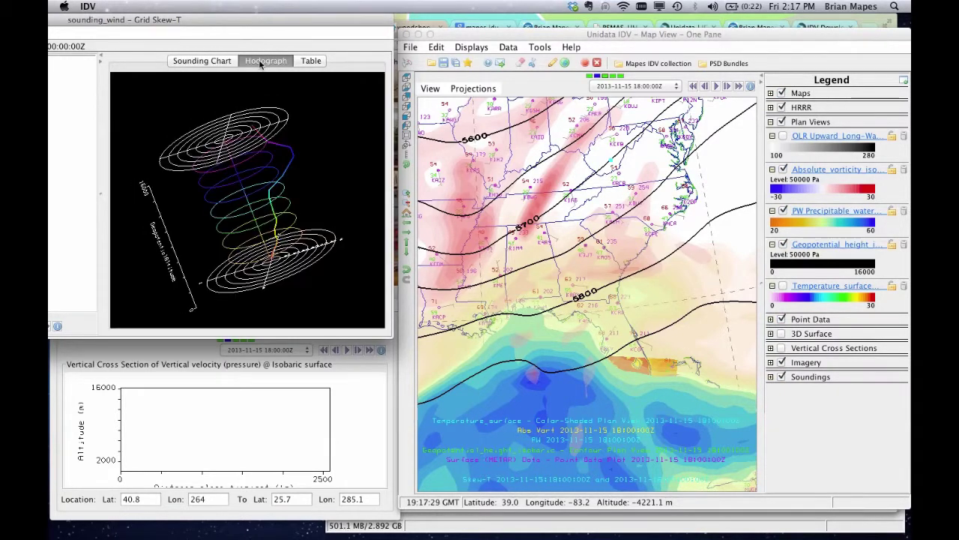
{"action": "left_click_drag", "start_coordinate": [271, 159], "coordinate": [300, 202]}
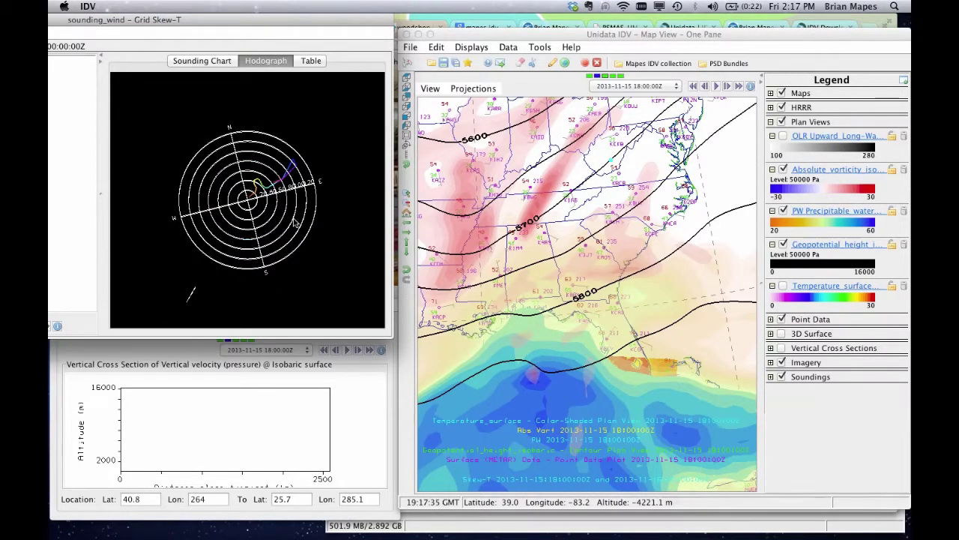
Turn on the vertical velocity cross-section, adjust its end point, and tilt the scene obliquely
{"action": "left_click", "coordinate": [554, 259]}
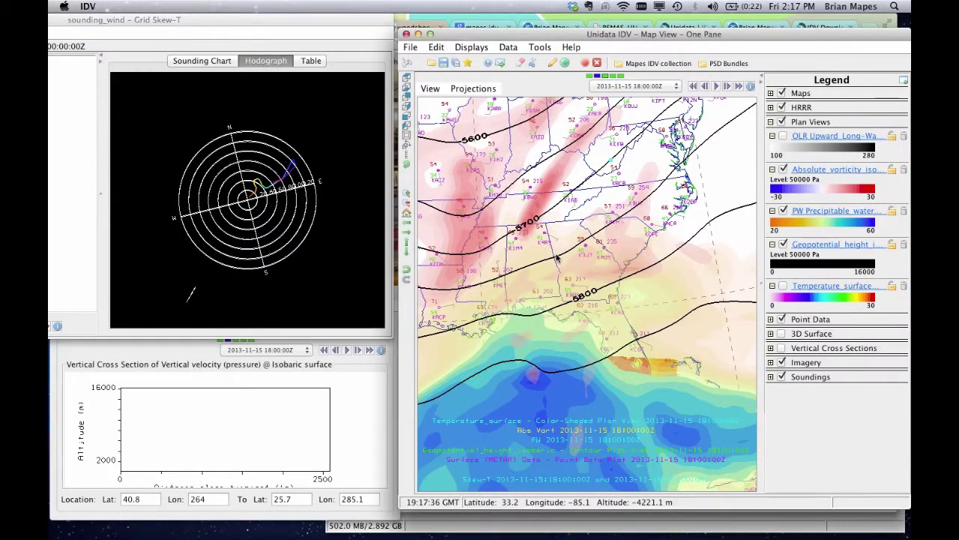
{"action": "left_click", "coordinate": [781, 348]}
{"action": "left_click_drag", "start_coordinate": [738, 373], "coordinate": [728, 337]}
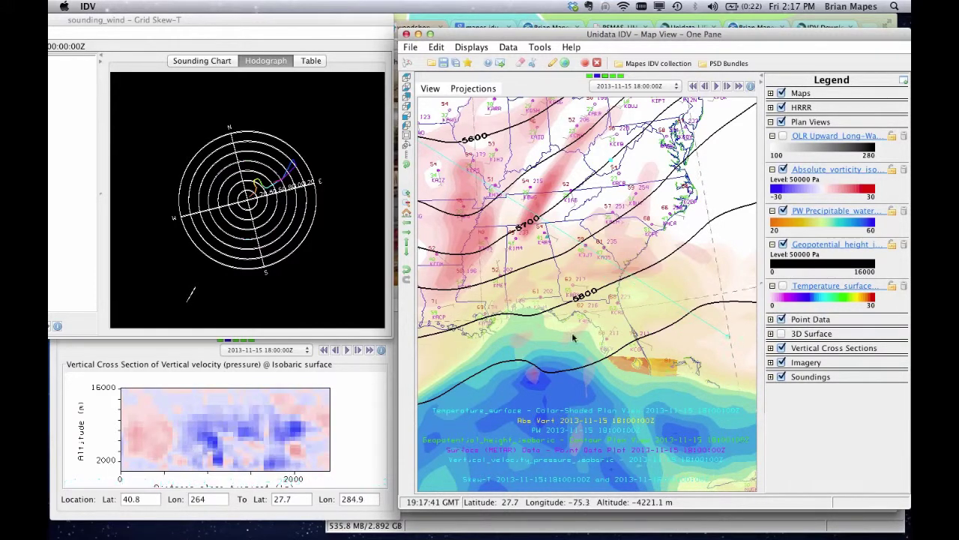
{"action": "left_click_drag", "start_coordinate": [644, 217], "coordinate": [651, 246]}
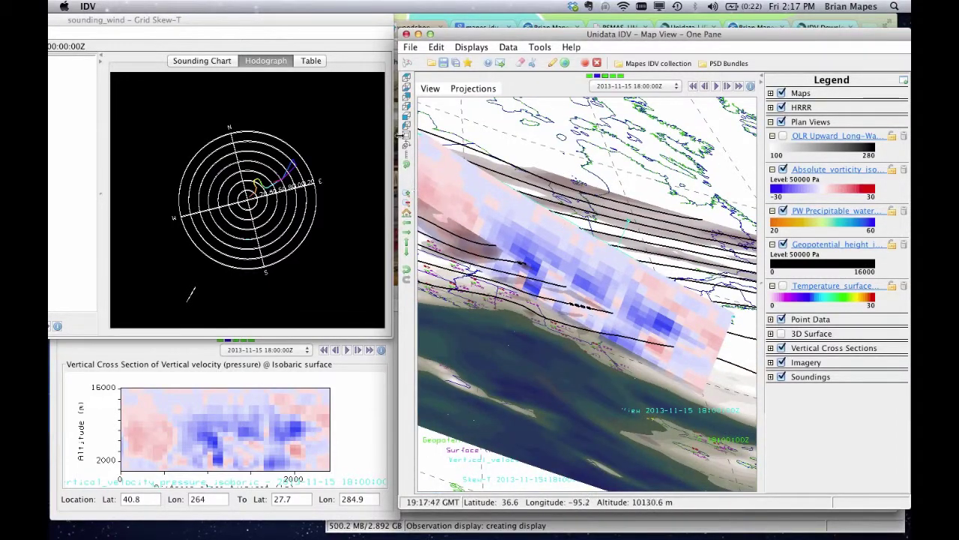
{"action": "left_click", "coordinate": [407, 96]}
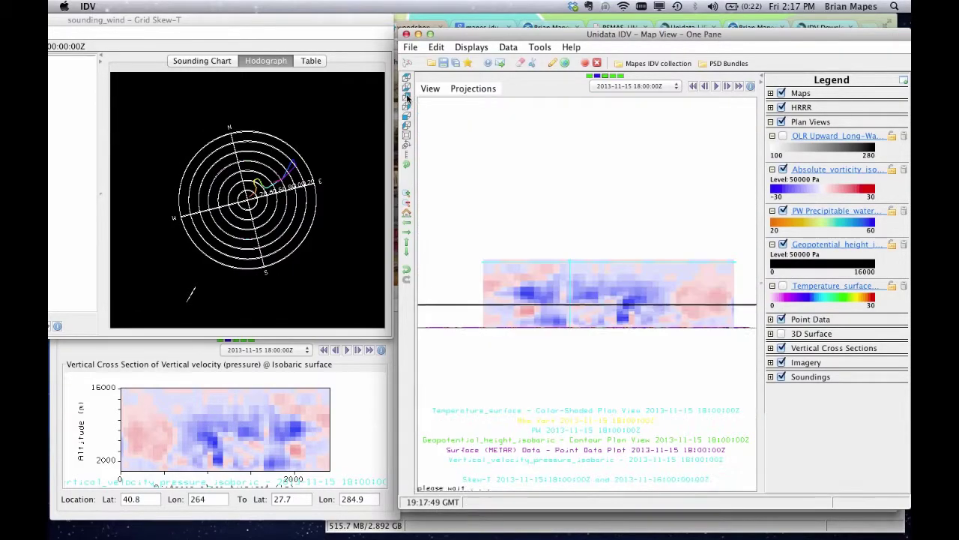
{"action": "mouse_move", "coordinate": [594, 201]}
{"action": "left_mouse_down"}
{"action": "mouse_move", "coordinate": [563, 279]}
{"action": "mouse_move", "coordinate": [517, 313]}
{"action": "mouse_move", "coordinate": [615, 386]}
{"action": "mouse_move", "coordinate": [573, 374]}
{"action": "mouse_move", "coordinate": [485, 318]}
{"action": "mouse_move", "coordinate": [476, 326]}
{"action": "left_mouse_up"}
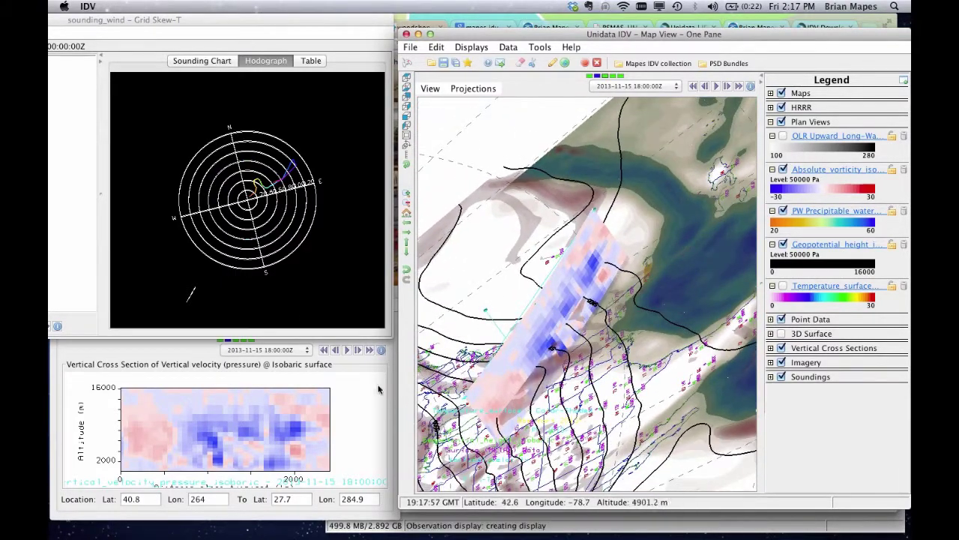
{"action": "left_click", "coordinate": [304, 420]}
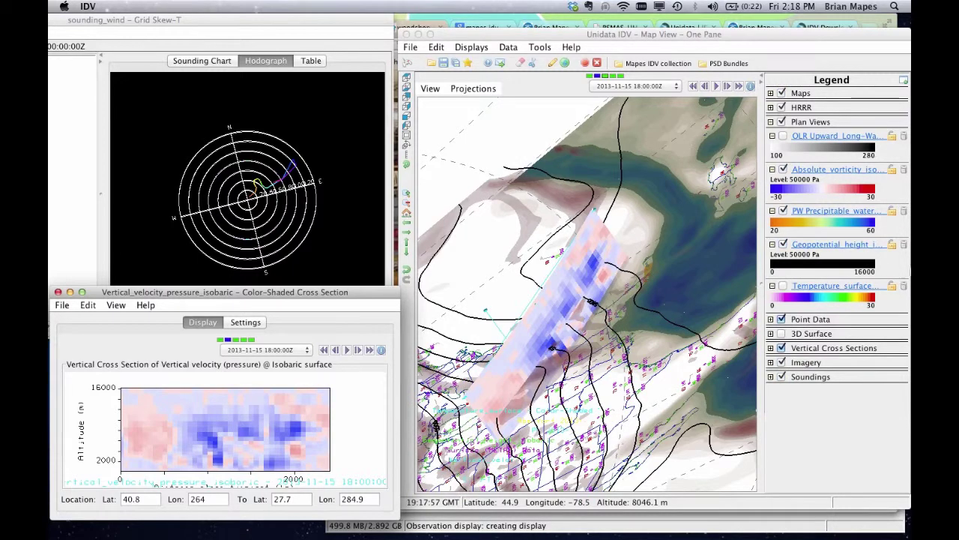
Show the yellow 3D isosurface and rotate the scene to an edge-on oblique angle
{"action": "left_click", "coordinate": [783, 334]}
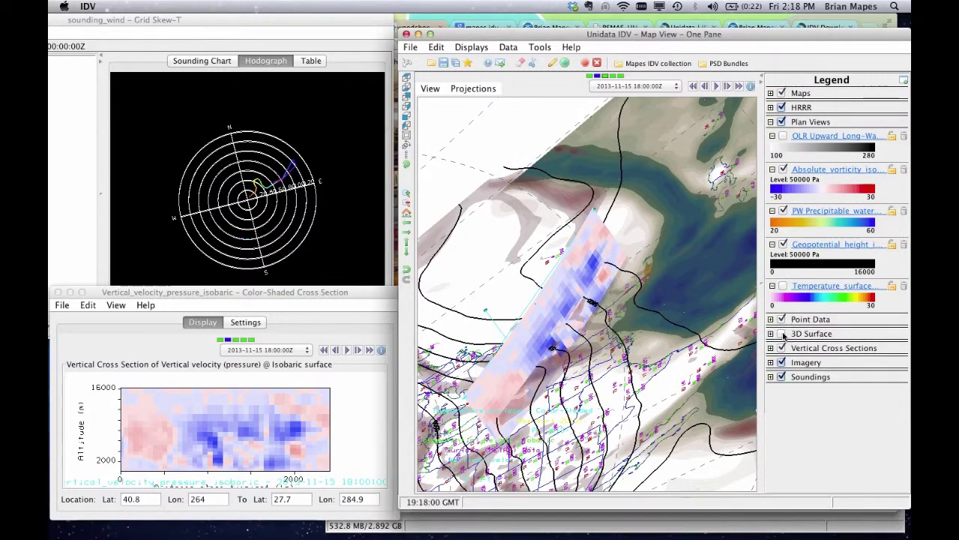
{"action": "left_click", "coordinate": [781, 334]}
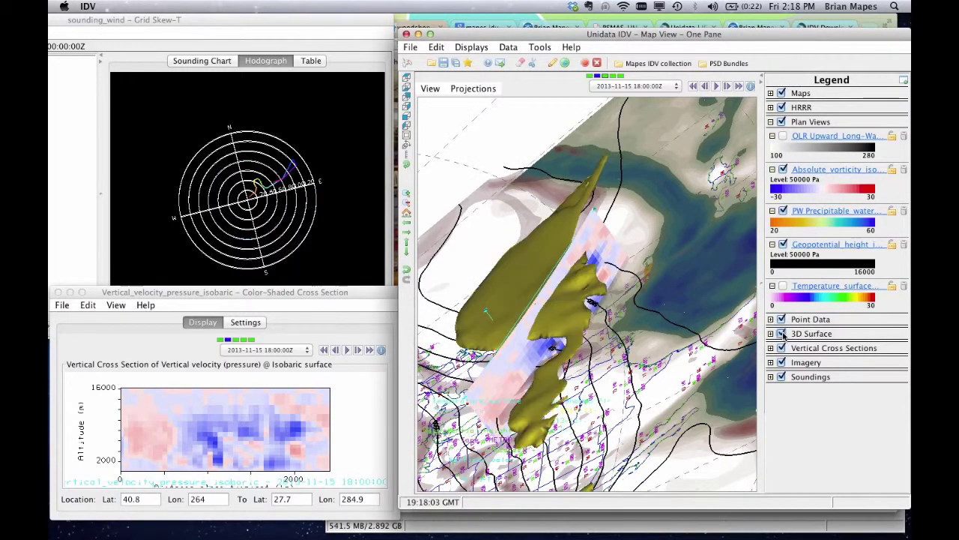
{"action": "left_click_drag", "start_coordinate": [680, 258], "coordinate": [592, 396]}
Add the HRRR Cloud mixing ratio display and rotate in around the isosurface and cross-section
{"action": "left_click", "coordinate": [770, 107]}
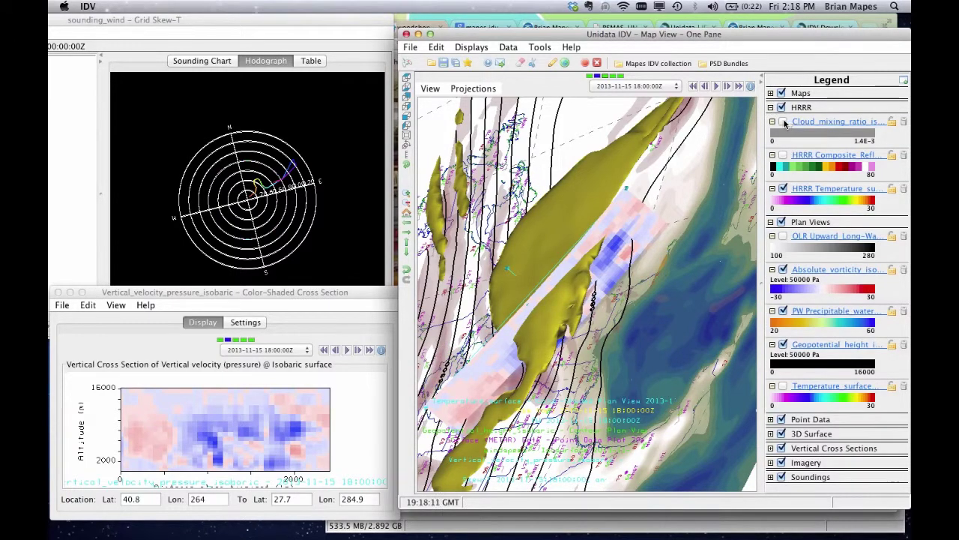
{"action": "left_click", "coordinate": [784, 121]}
{"action": "left_click_drag", "start_coordinate": [716, 317], "coordinate": [634, 330]}
{"action": "left_click_drag", "start_coordinate": [649, 396], "coordinate": [675, 289]}
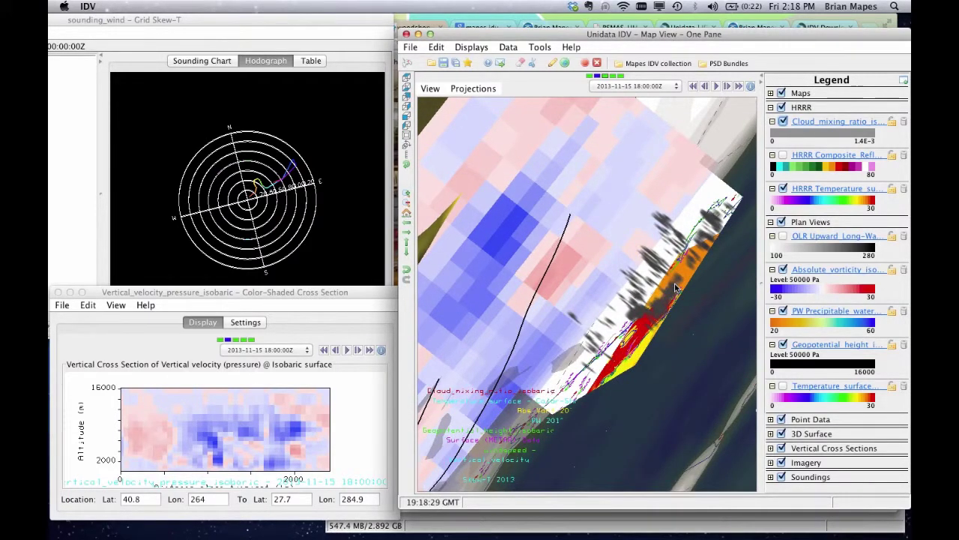
Rotate the scene, then reset to a straight top-down map and zoom out slightly
{"action": "left_click_drag", "start_coordinate": [701, 244], "coordinate": [746, 352]}
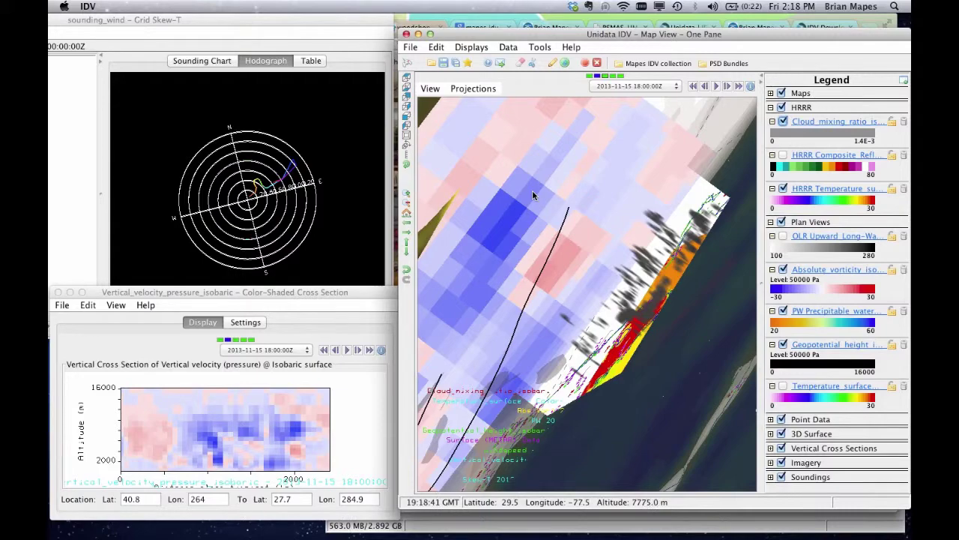
{"action": "left_click_drag", "start_coordinate": [539, 205], "coordinate": [556, 334]}
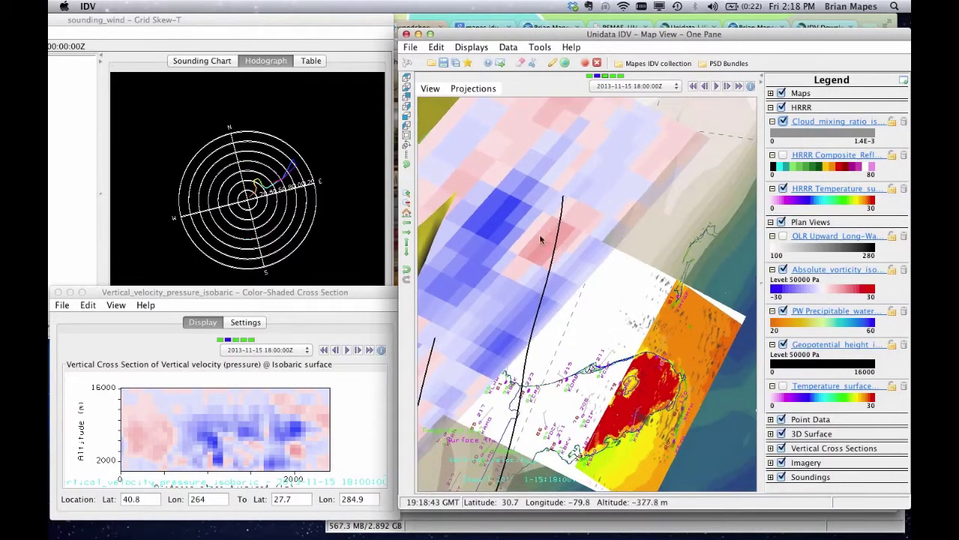
{"action": "left_click", "coordinate": [407, 215]}
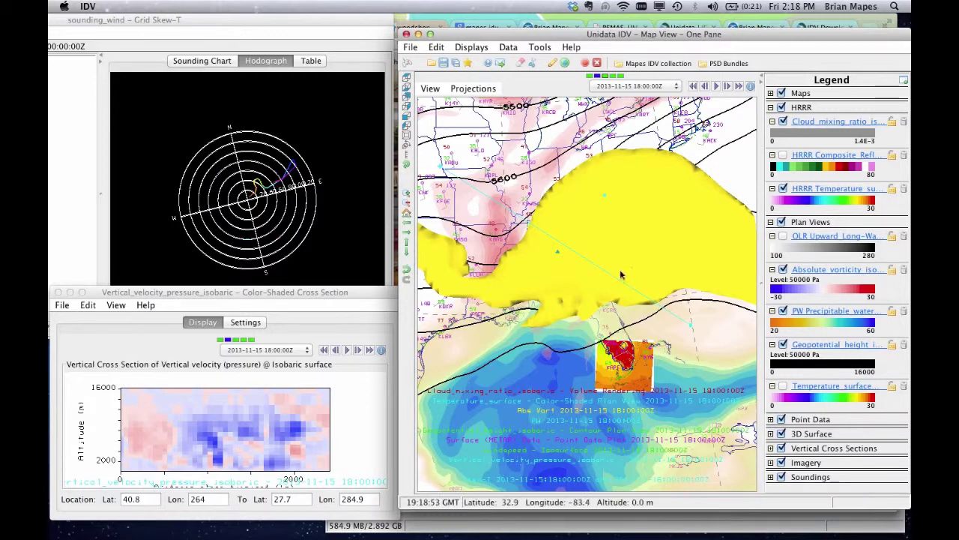
{"action": "scroll", "coordinate": [643, 281], "scroll_direction": "down", "scroll_amount": 2}
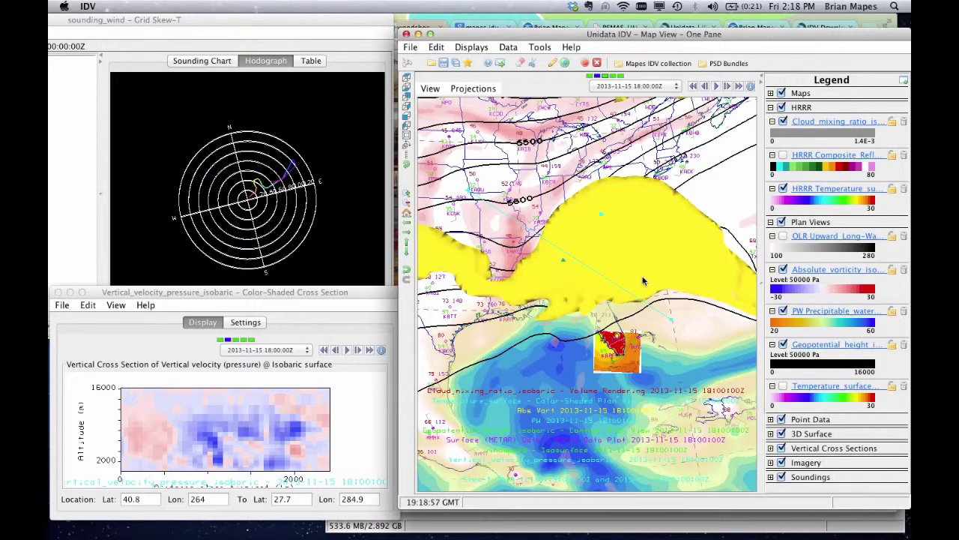
Hide the HRRR Temperature and Absolute vorticity layers, keeping precipitable water shown
{"action": "left_click", "coordinate": [784, 190]}
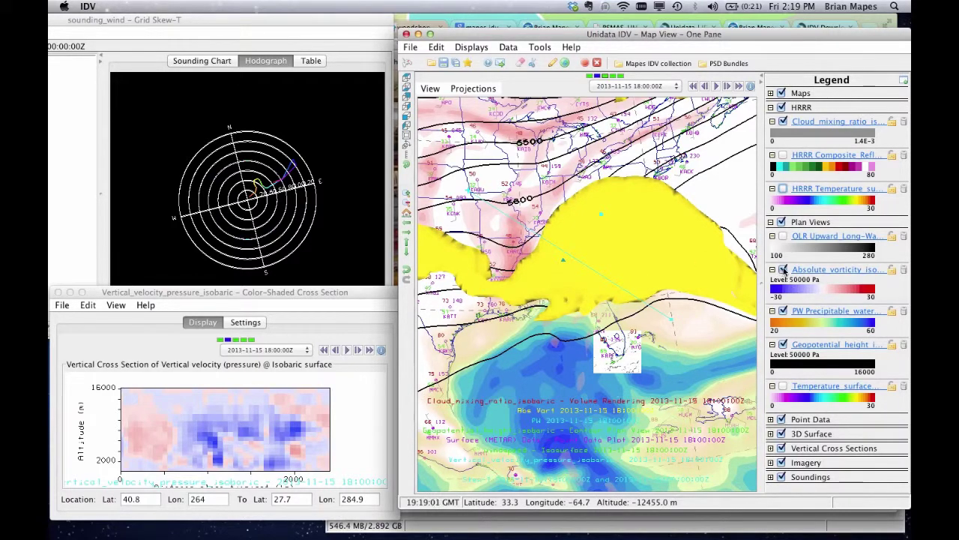
{"action": "left_click", "coordinate": [783, 270]}
{"action": "left_click", "coordinate": [783, 310]}
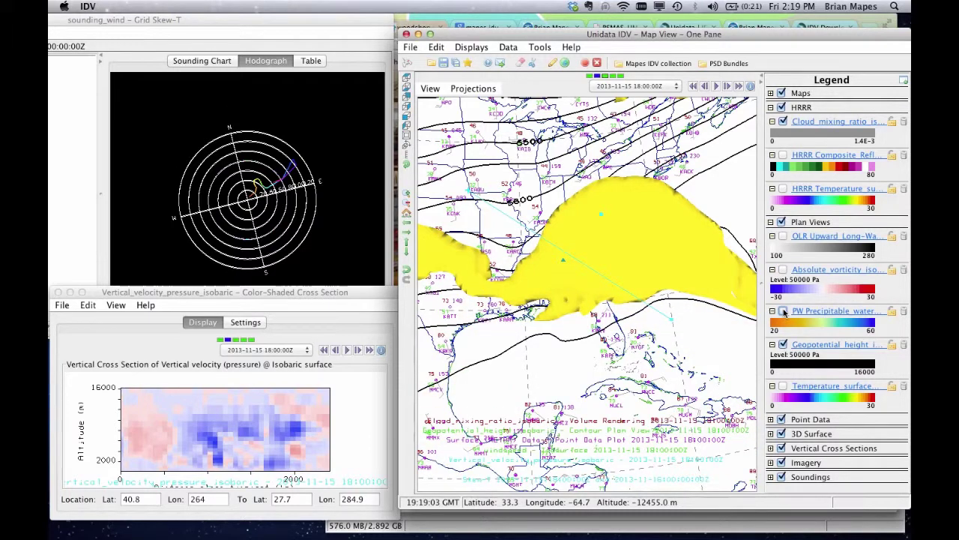
{"action": "left_click", "coordinate": [783, 311]}
Pick a Predefined projection, zoom in and tilt so the cross-section runs diagonally
{"action": "left_click", "coordinate": [485, 89]}
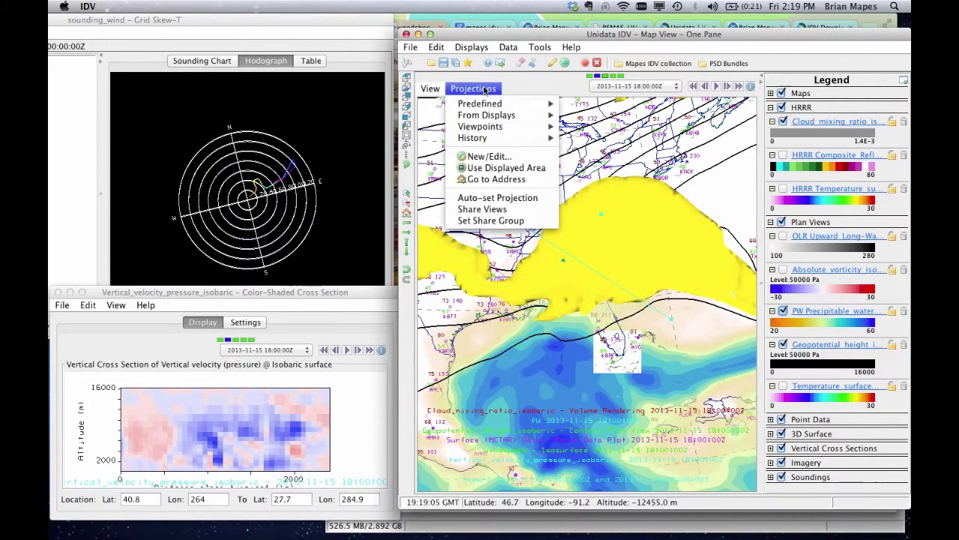
{"action": "mouse_move", "coordinate": [484, 107]}
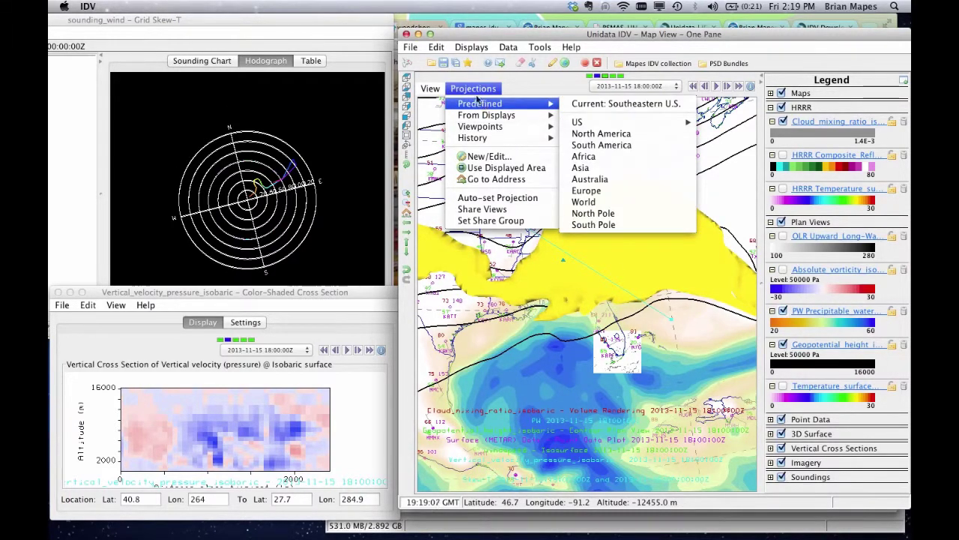
{"action": "left_click", "coordinate": [473, 91]}
{"action": "scroll", "coordinate": [522, 231], "scroll_direction": "up", "scroll_amount": 2}
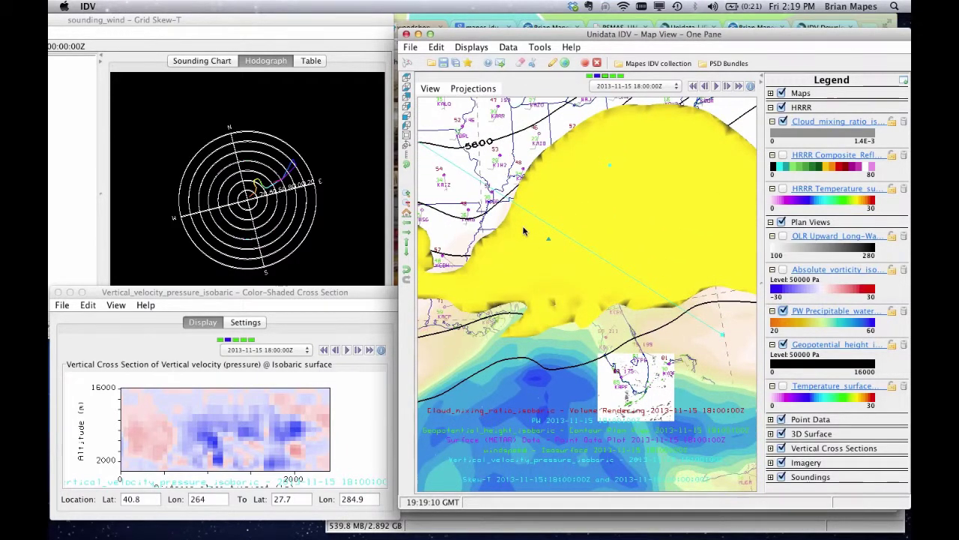
{"action": "left_click_drag", "start_coordinate": [527, 268], "coordinate": [608, 142]}
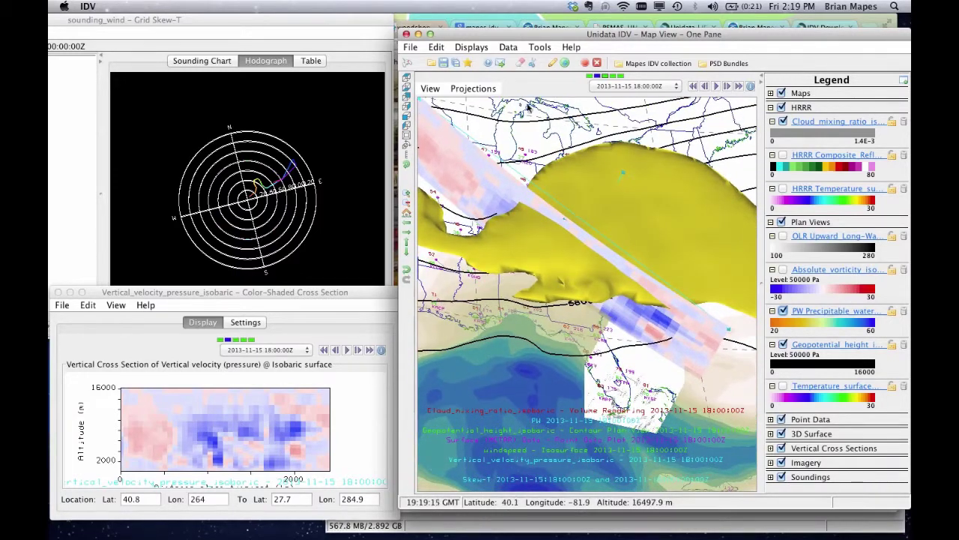
Save the display as the IDV bundle Screencast.xidv, overwriting the existing file
{"action": "left_click", "coordinate": [410, 47]}
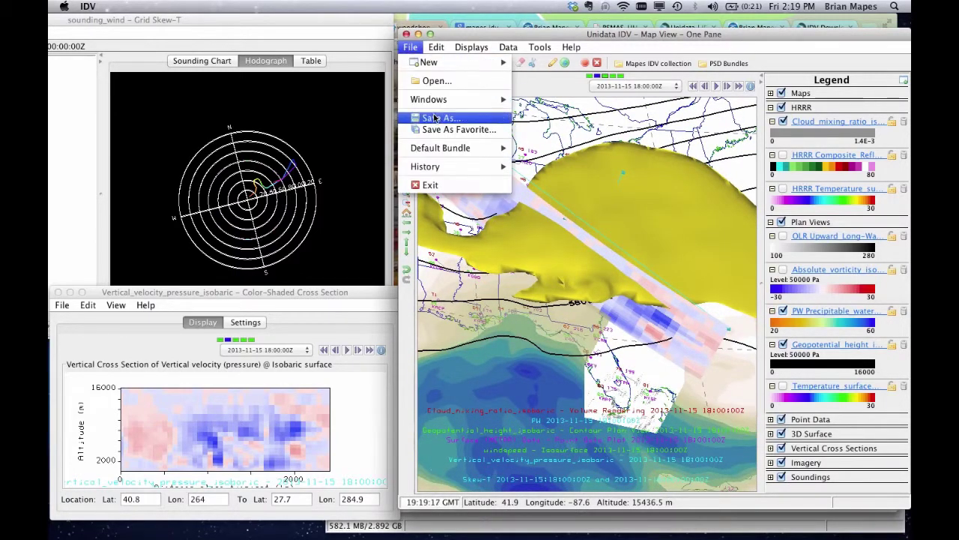
{"action": "left_click", "coordinate": [491, 117]}
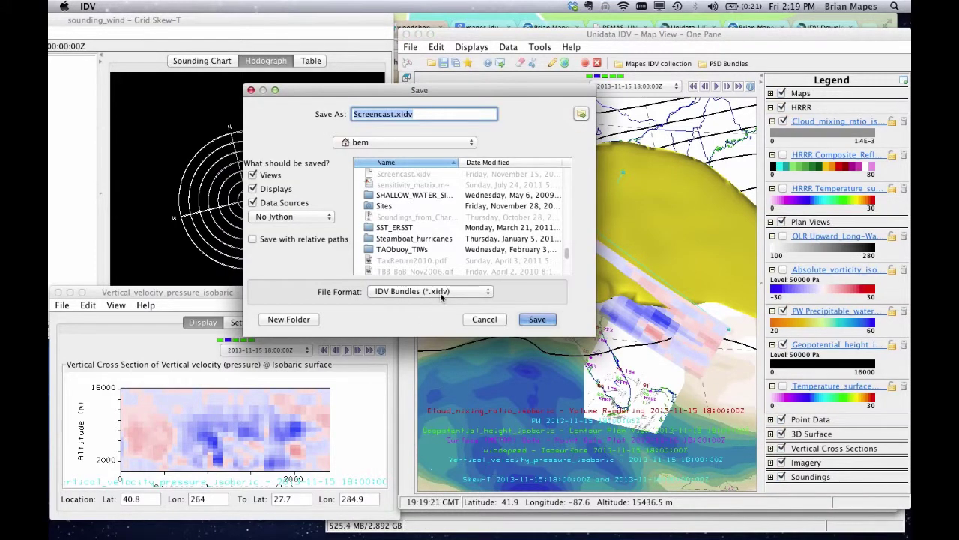
{"action": "left_click", "coordinate": [533, 321]}
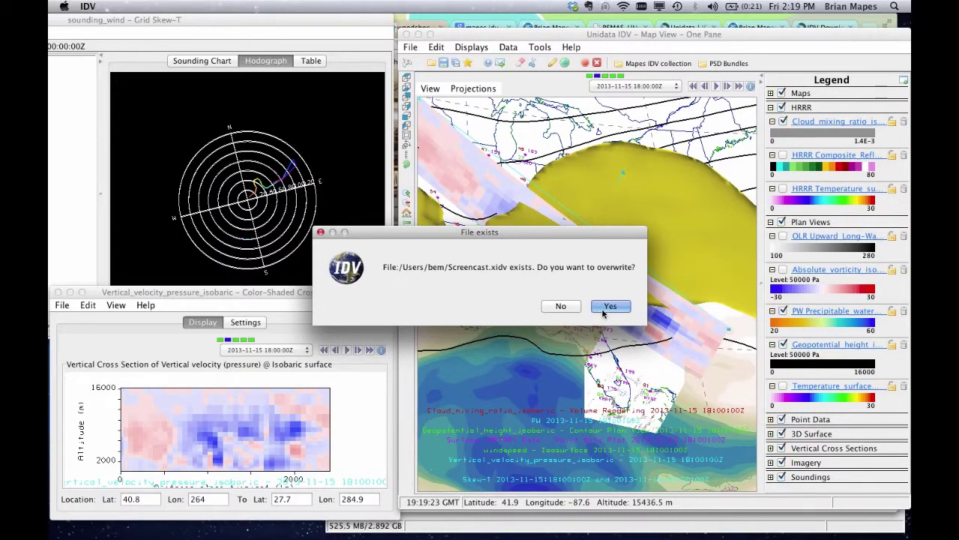
{"action": "left_click", "coordinate": [611, 307]}
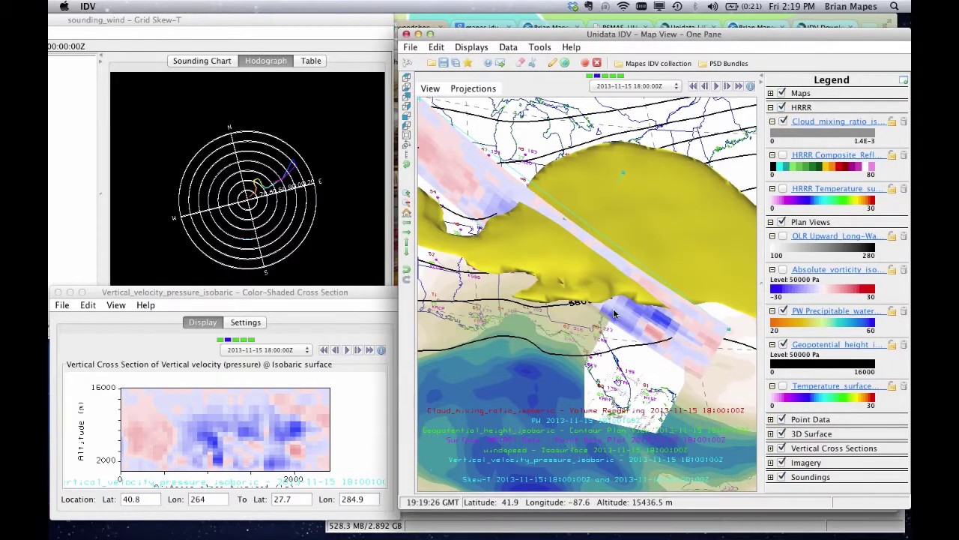
{"action": "left_click", "coordinate": [656, 64]}
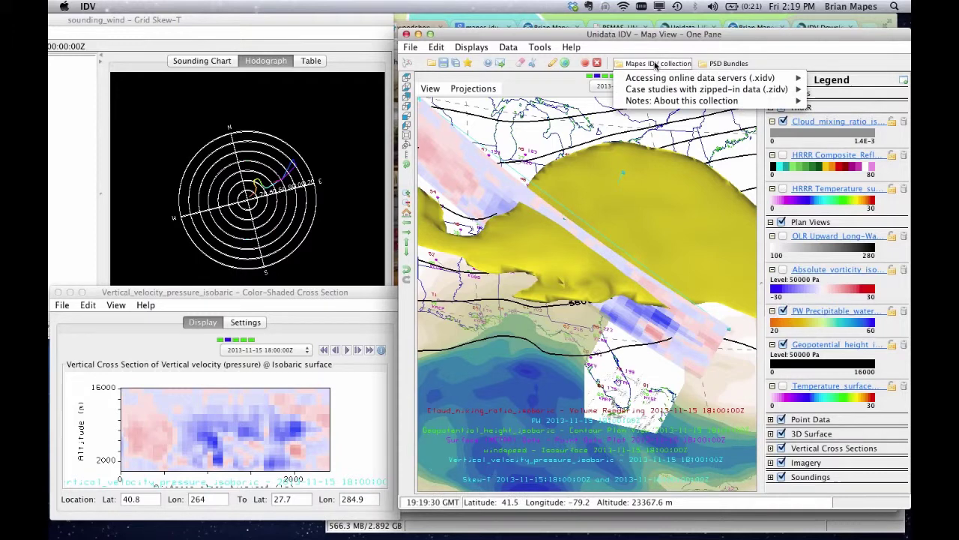
{"action": "mouse_move", "coordinate": [661, 79]}
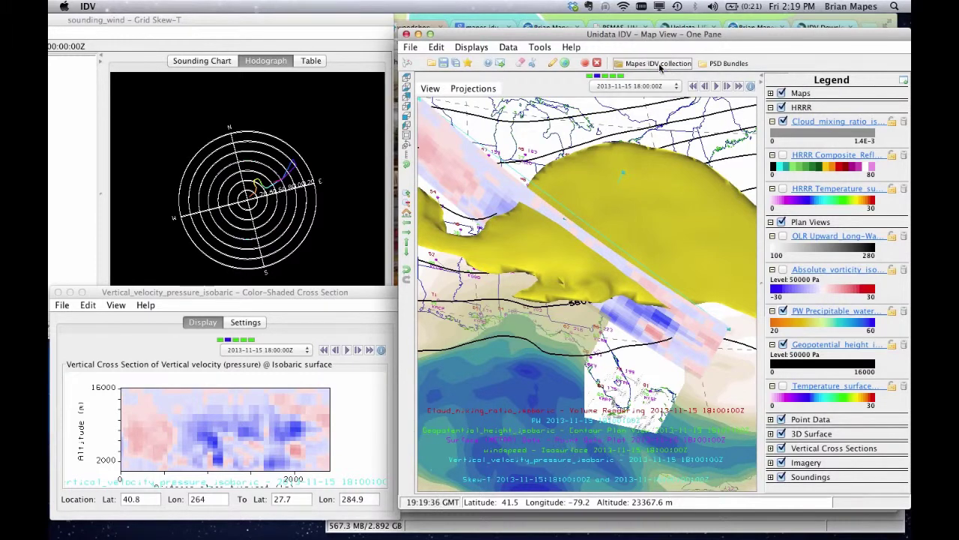
{"action": "left_click", "coordinate": [659, 64]}
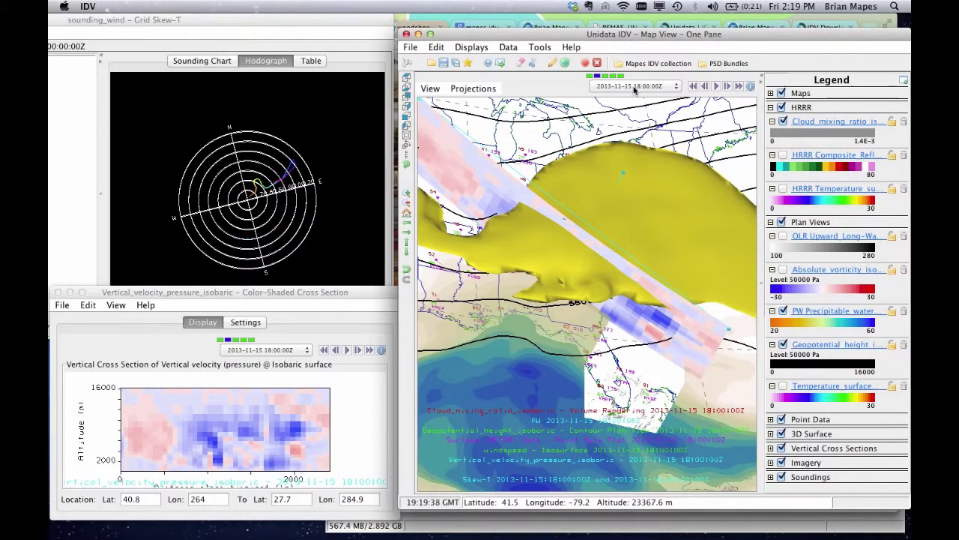
{"action": "left_click", "coordinate": [558, 25]}
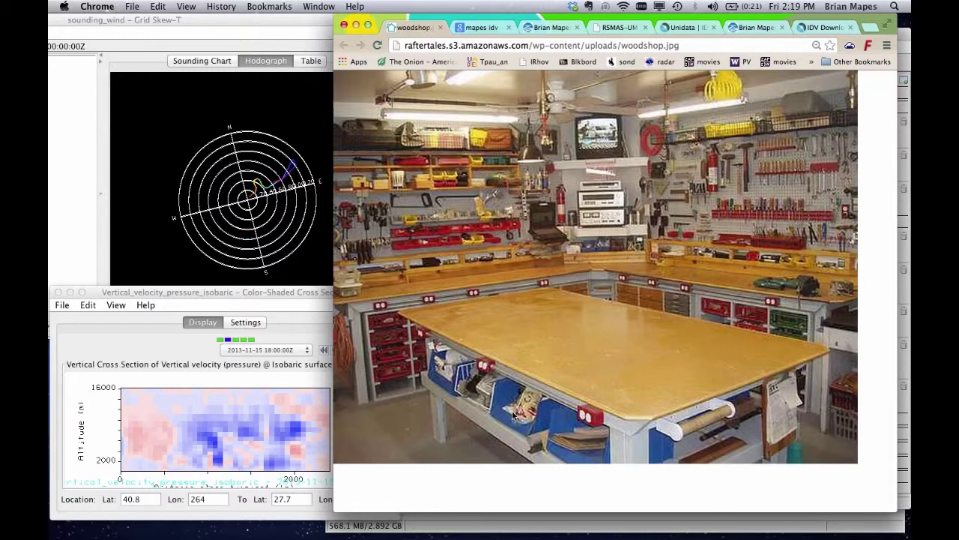
{"action": "left_click", "coordinate": [907, 294]}
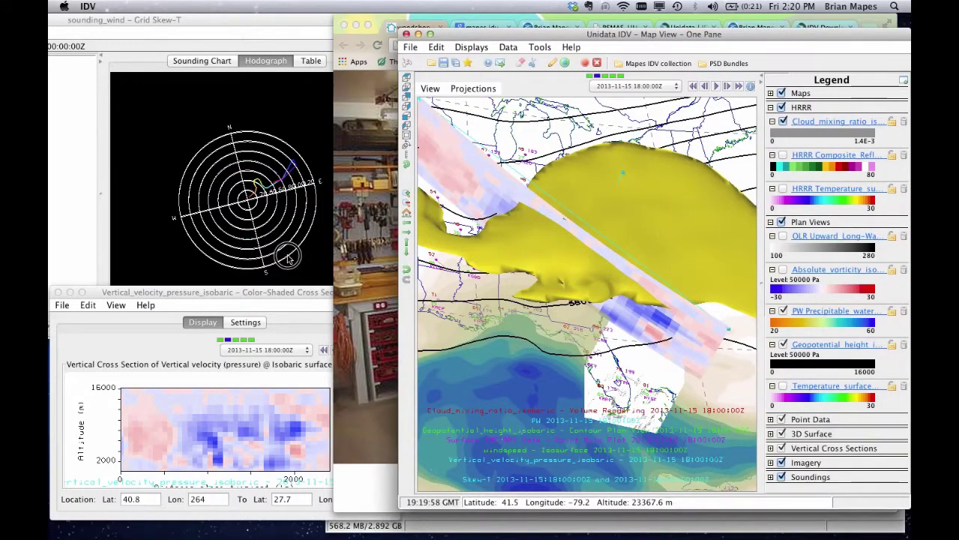
{"action": "left_click", "coordinate": [288, 255]}
{"action": "left_click", "coordinate": [254, 395]}
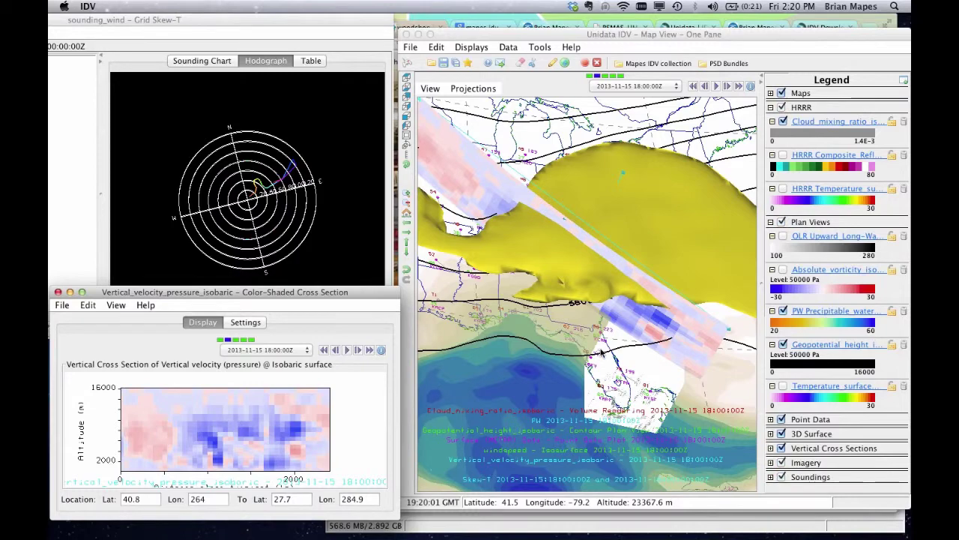
Tilt the scene obliquely across the cloud volume and cross-section toward Florida
{"action": "left_click_drag", "start_coordinate": [603, 342], "coordinate": [488, 347]}
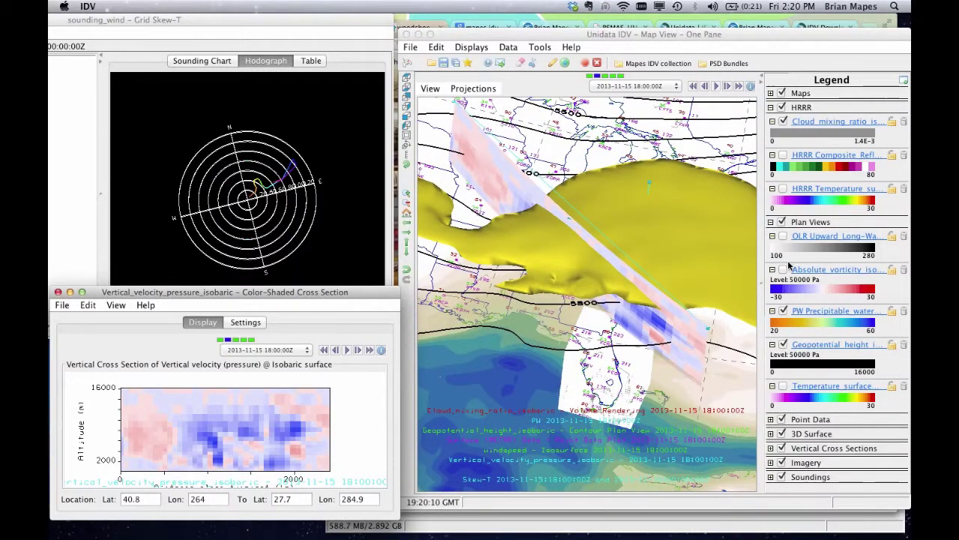
{"action": "left_click", "coordinate": [814, 399]}
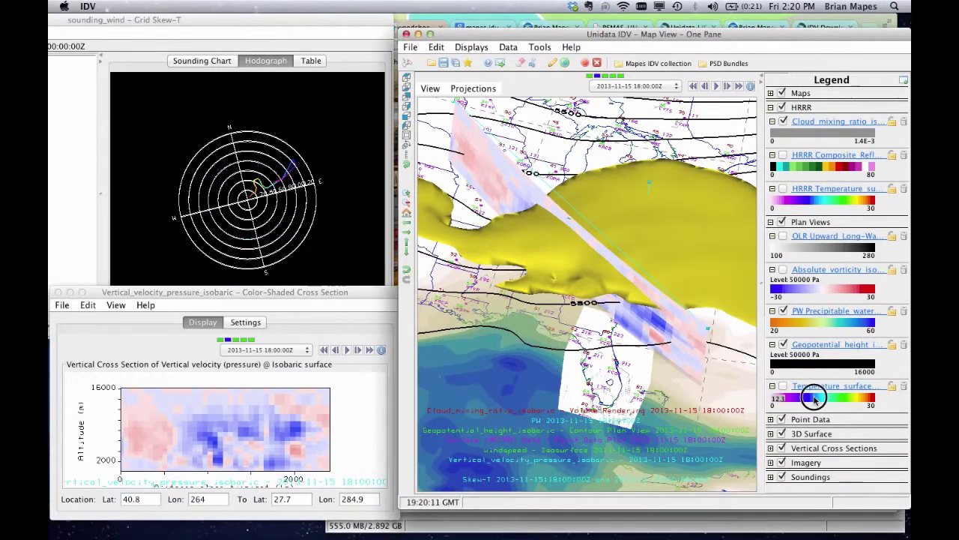